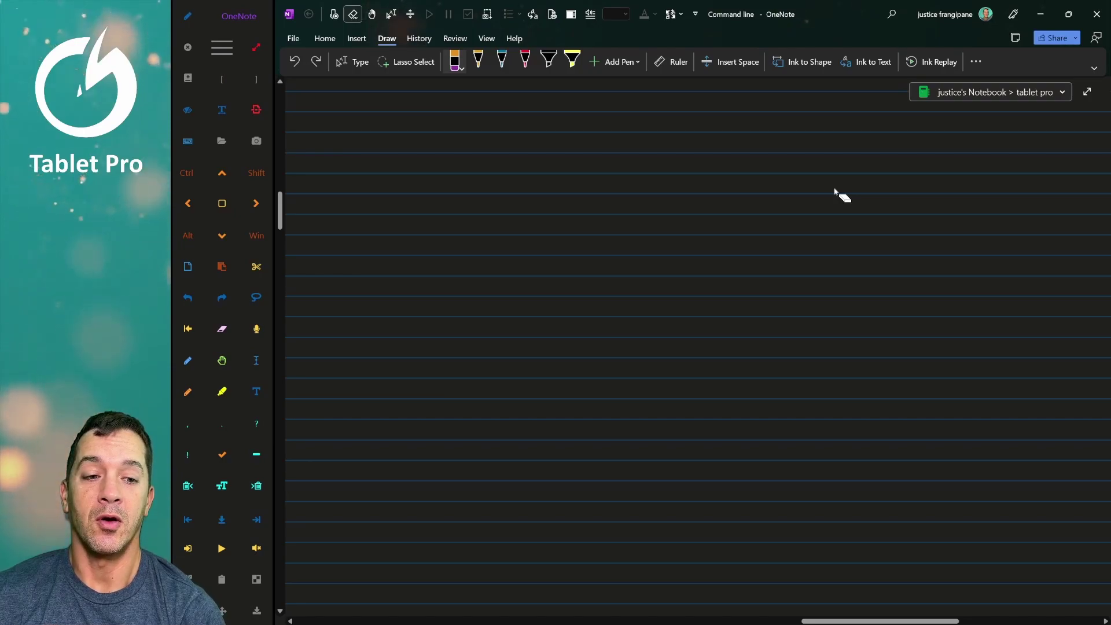
# Leave Full Page View so the sections and pages list shows
pyautogui.scroll(-3, 380, 41)
pyautogui.scroll(1, 380, 41)
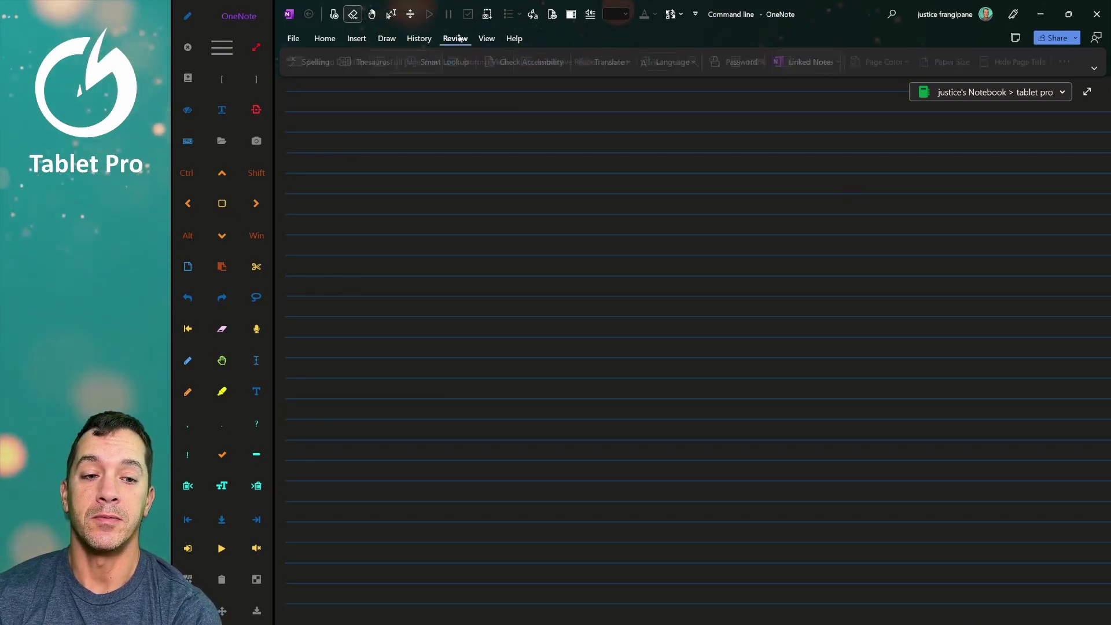
pyautogui.scroll(1, 380, 40)
pyautogui.scroll(1, 380, 43)
pyautogui.scroll(1, 370, 40)
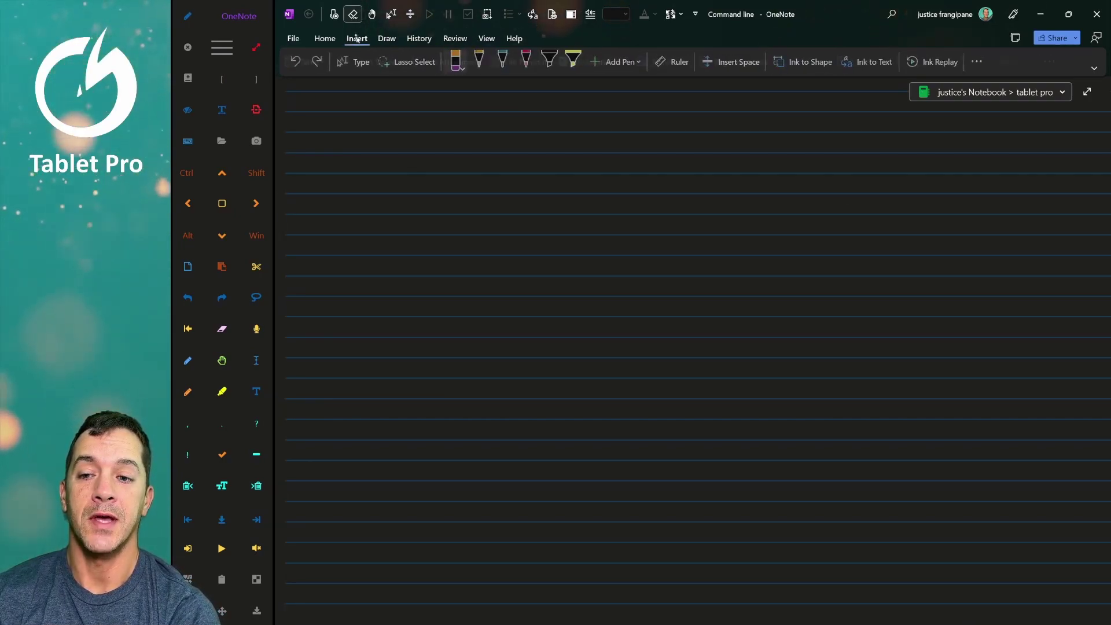
pyautogui.scroll(1, 347, 40)
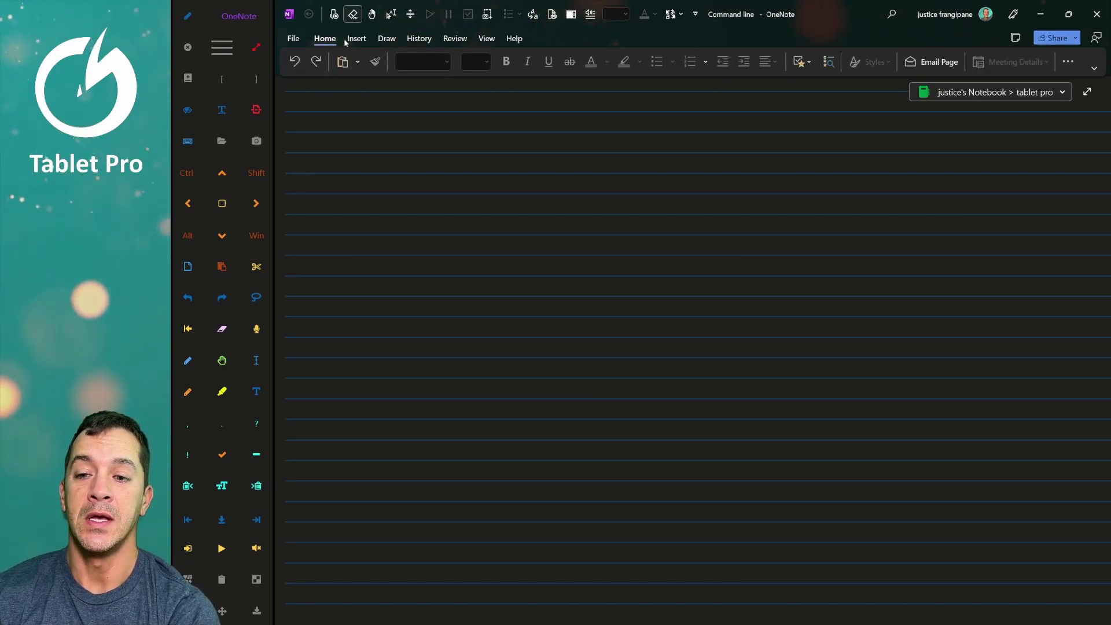
pyautogui.scroll(-1, 347, 42)
pyautogui.scroll(-1, 370, 44)
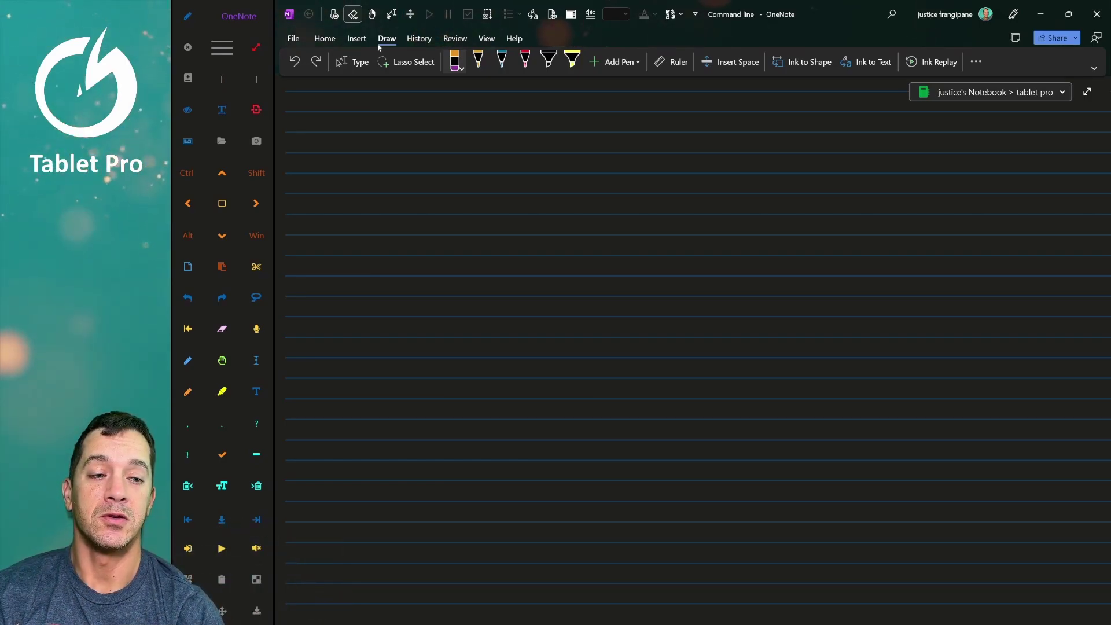
pyautogui.click(1087, 93)
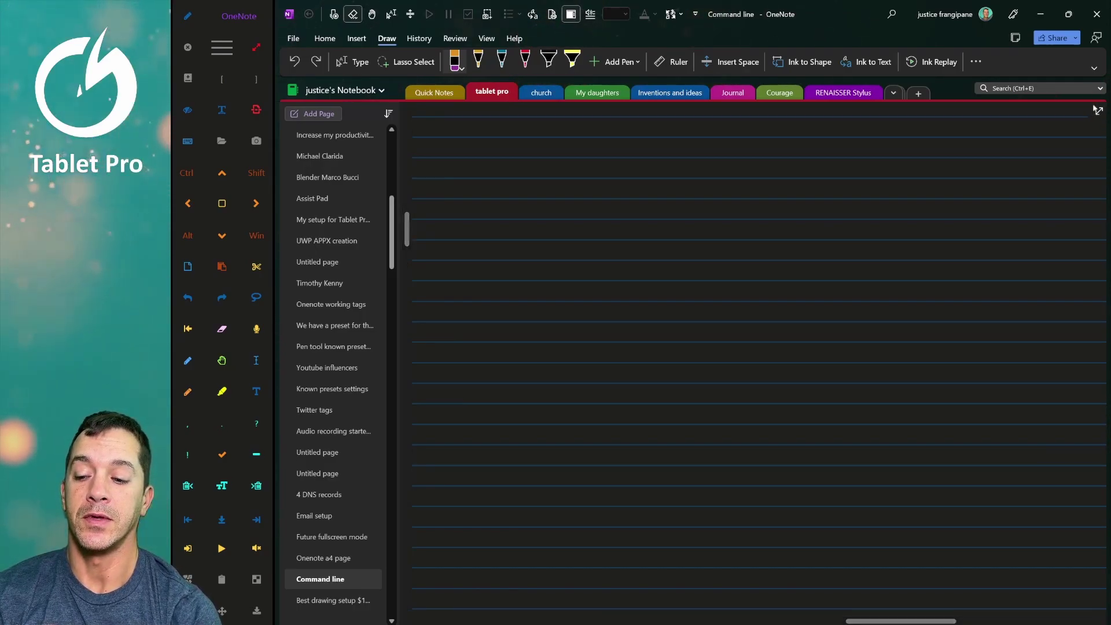
# Draw four yellow arrows, two pointing left and two right, then restore Full Page View
pyautogui.click(478, 60)
pyautogui.moveTo(522, 143); pyautogui.dragTo(462, 187)
pyautogui.moveTo(538, 231); pyautogui.dragTo(478, 267)
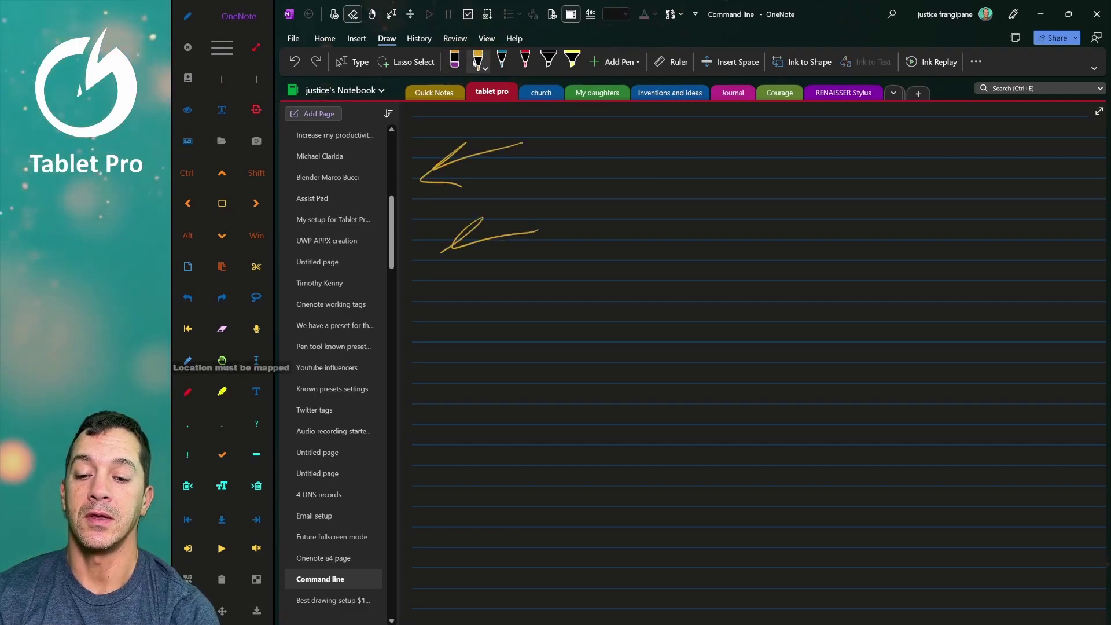
pyautogui.moveTo(925, 137); pyautogui.dragTo(1014, 173)
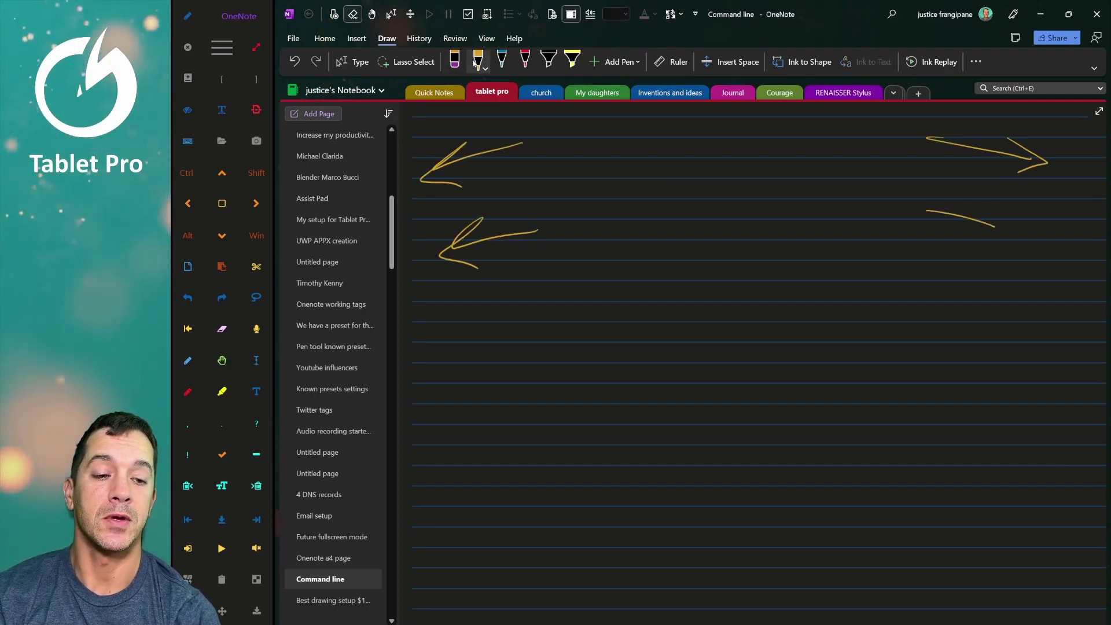
pyautogui.moveTo(925, 211); pyautogui.dragTo(1006, 255)
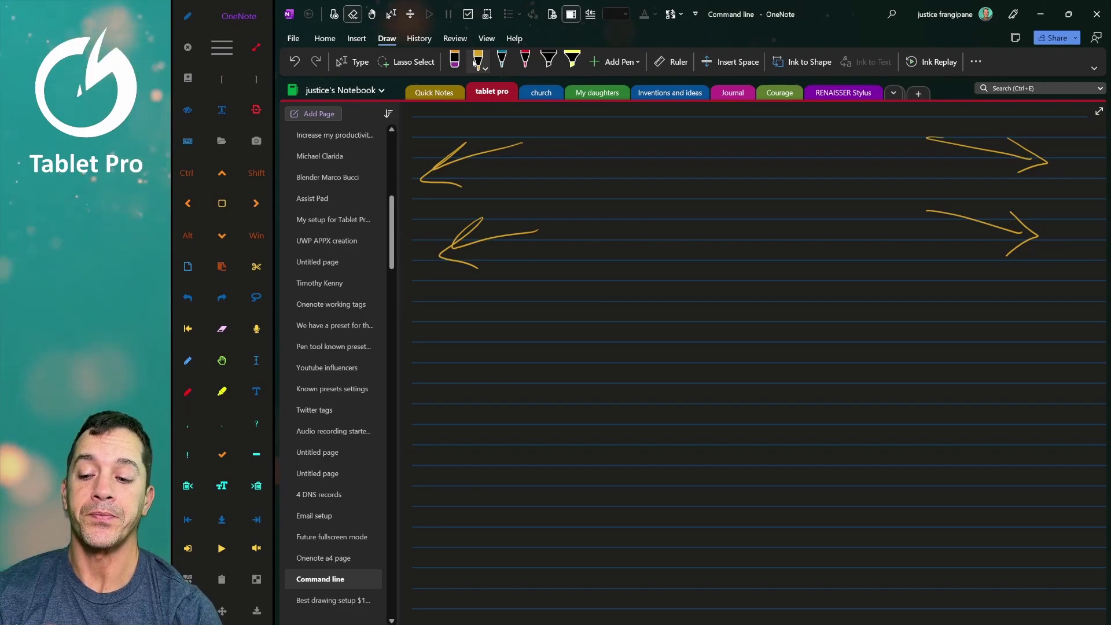
pyautogui.click(1094, 68)
pyautogui.click(1099, 114)
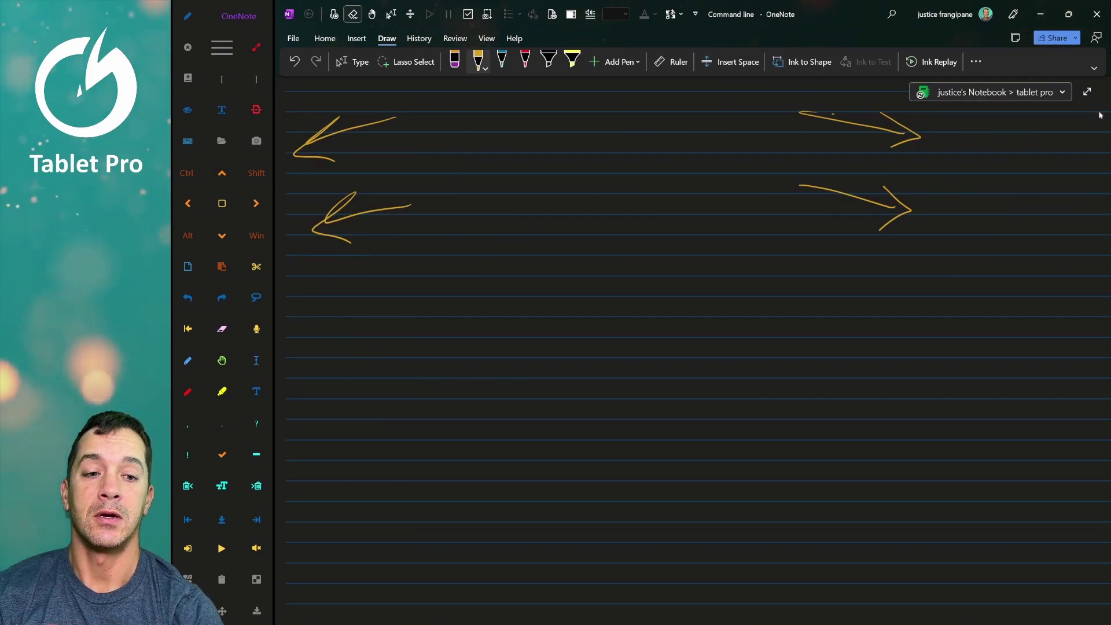
pyautogui.click(1094, 69)
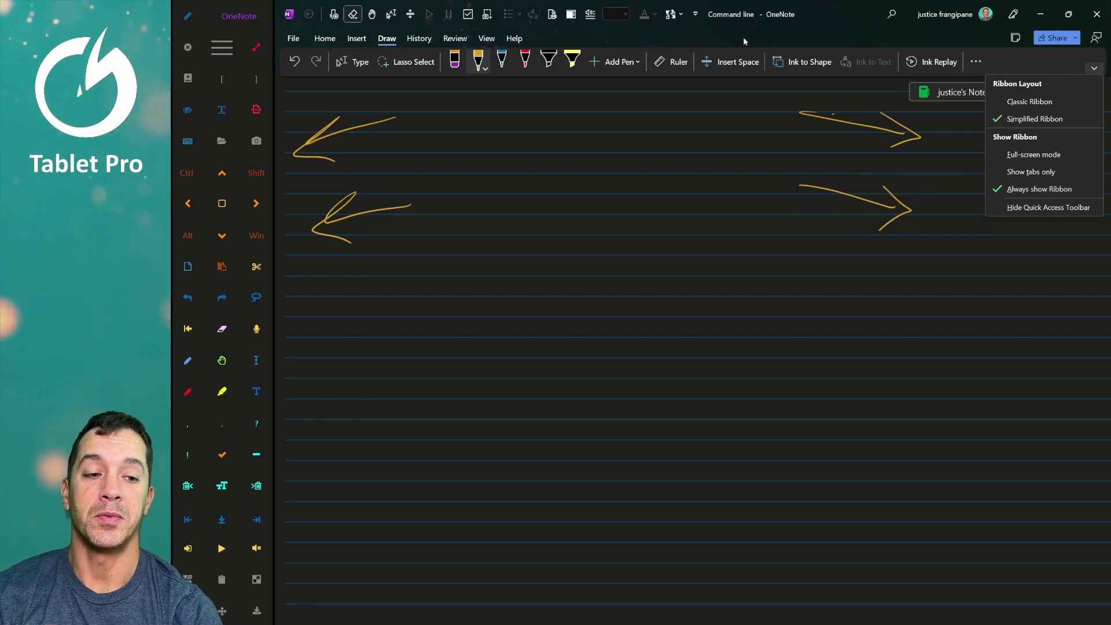
pyautogui.click(1022, 190)
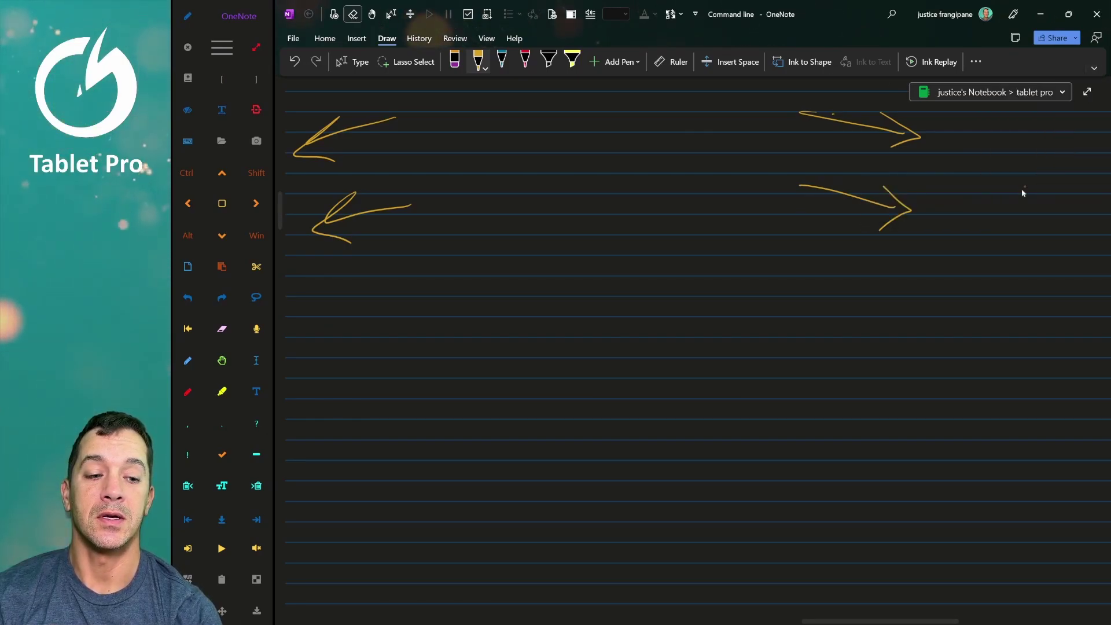
pyautogui.click(1086, 92)
pyautogui.click(1098, 111)
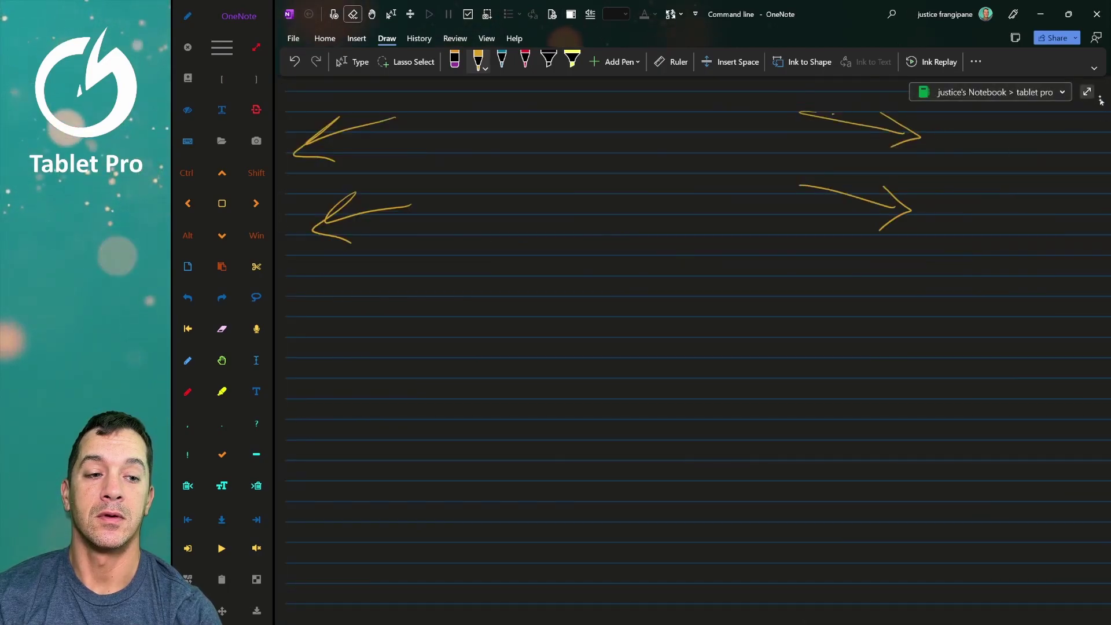
pyautogui.click(1094, 69)
pyautogui.click(1034, 155)
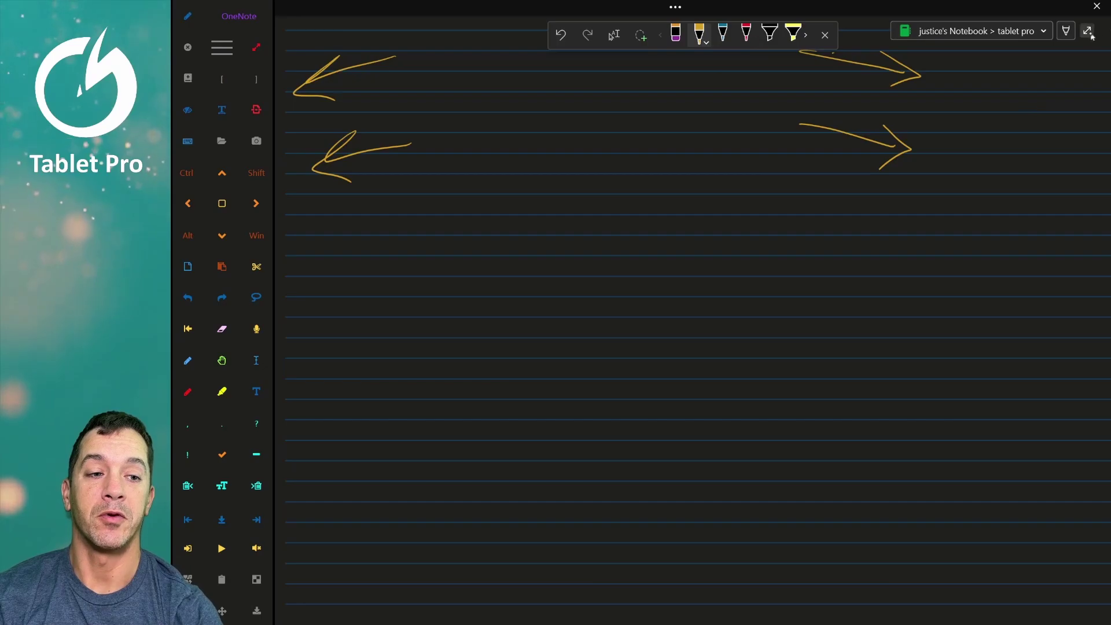
pyautogui.click(1088, 32)
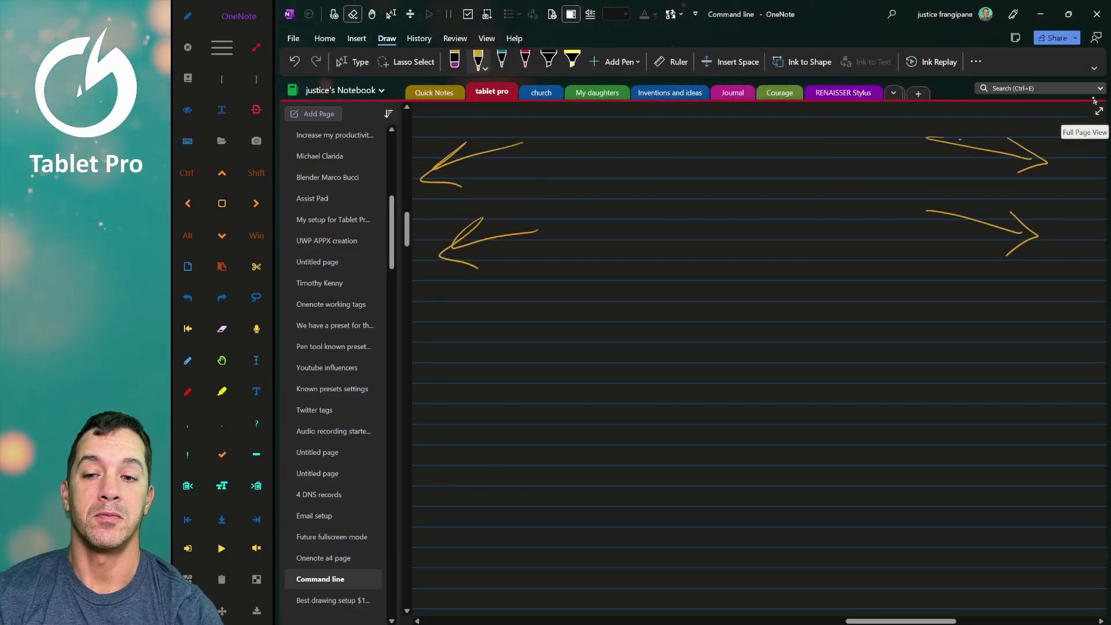
pyautogui.press('F11')
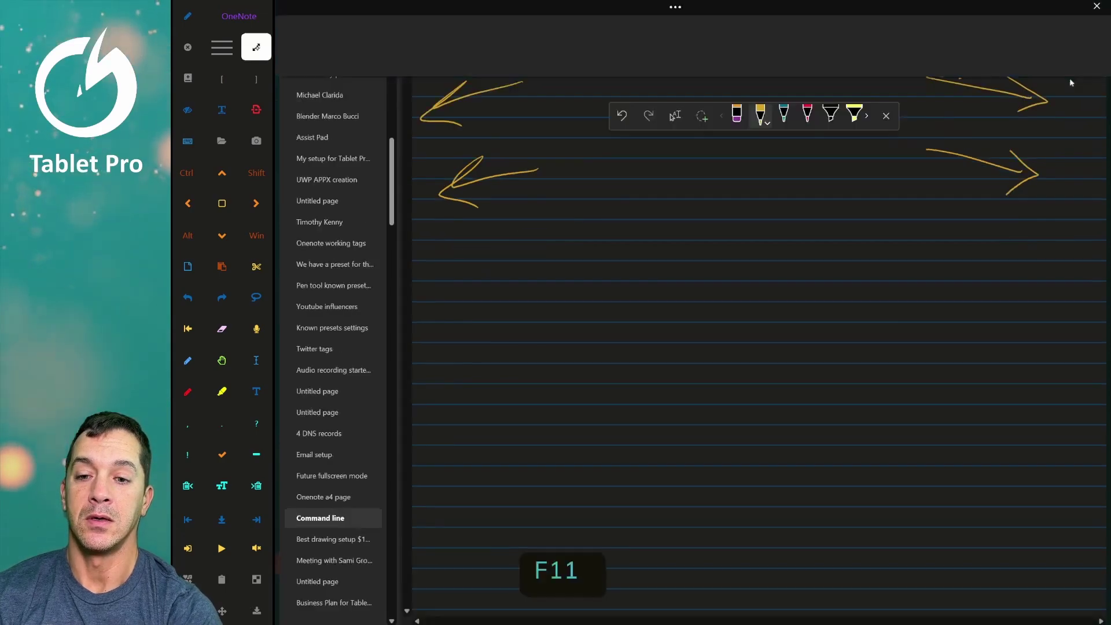
pyautogui.click(1087, 30)
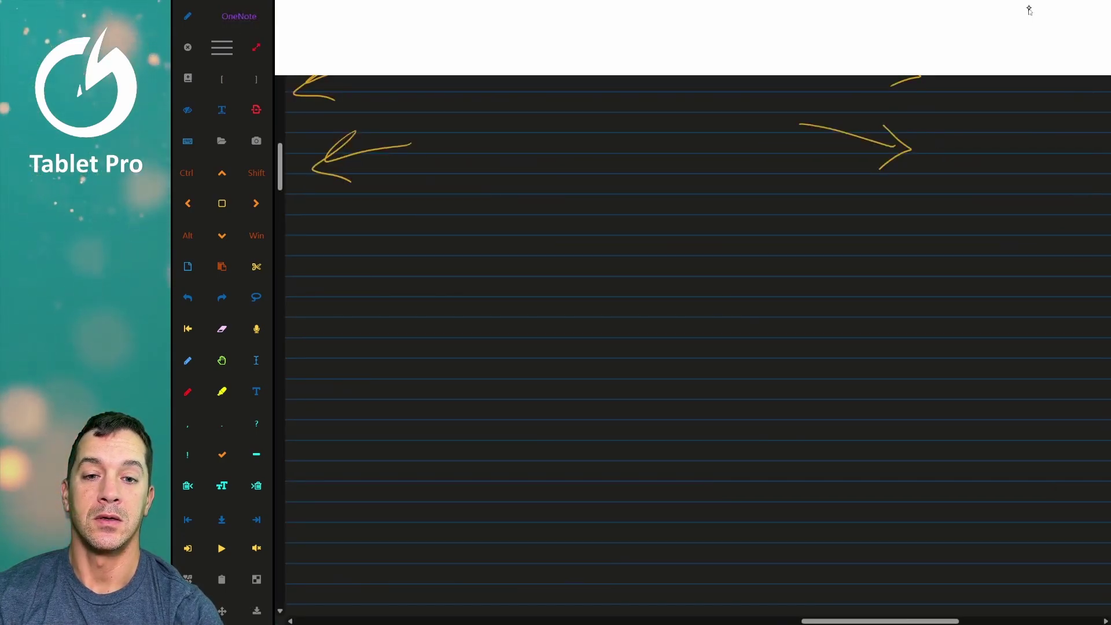
pyautogui.click(1097, 66)
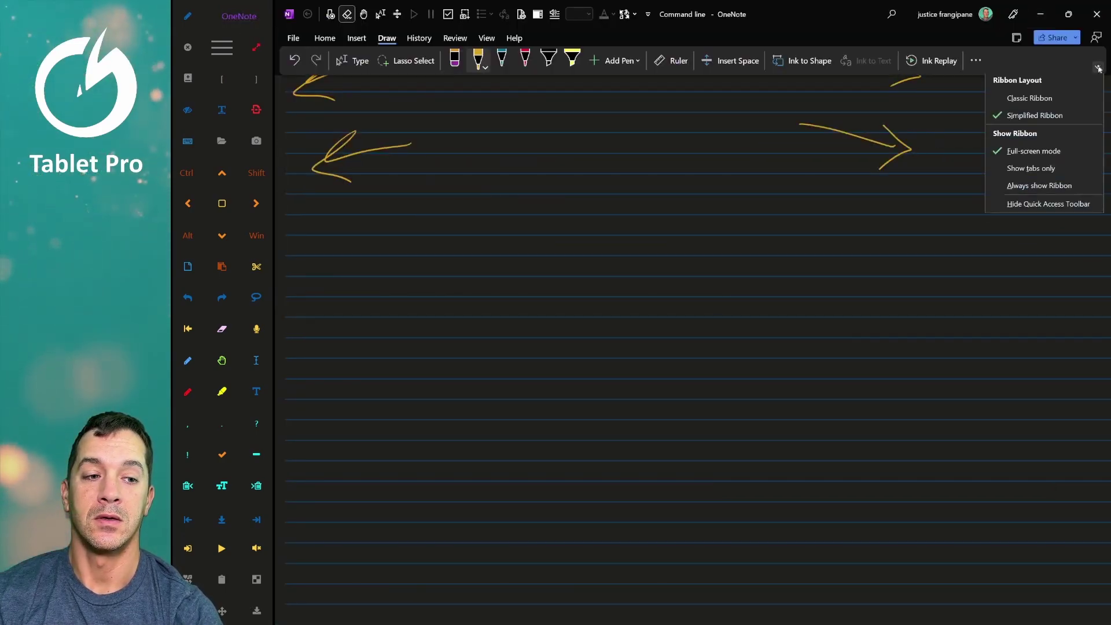
pyautogui.click(1042, 187)
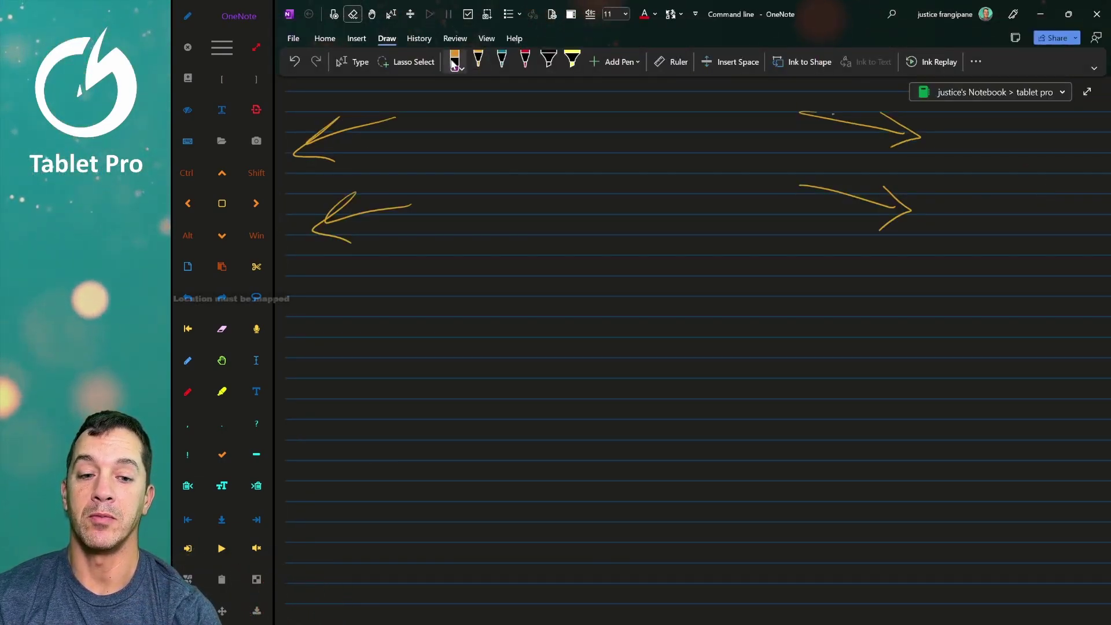
# Erase all four ink arrows to clear the page
pyautogui.moveTo(839, 128); pyautogui.dragTo(862, 243)
pyautogui.moveTo(917, 213); pyautogui.dragTo(843, 119)
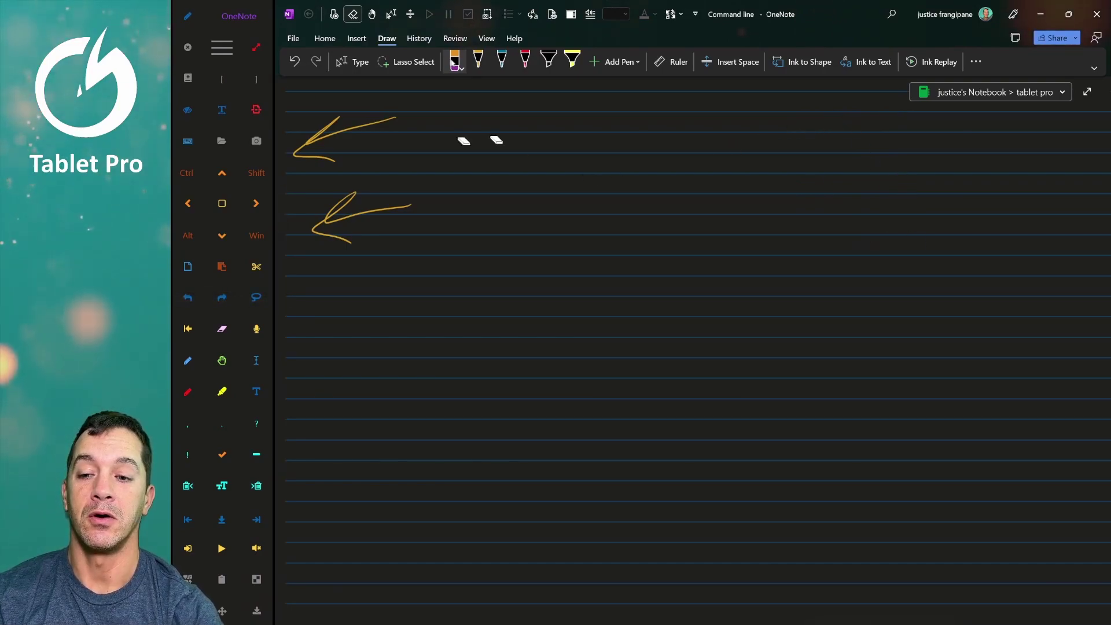
pyautogui.moveTo(496, 140); pyautogui.dragTo(364, 243)
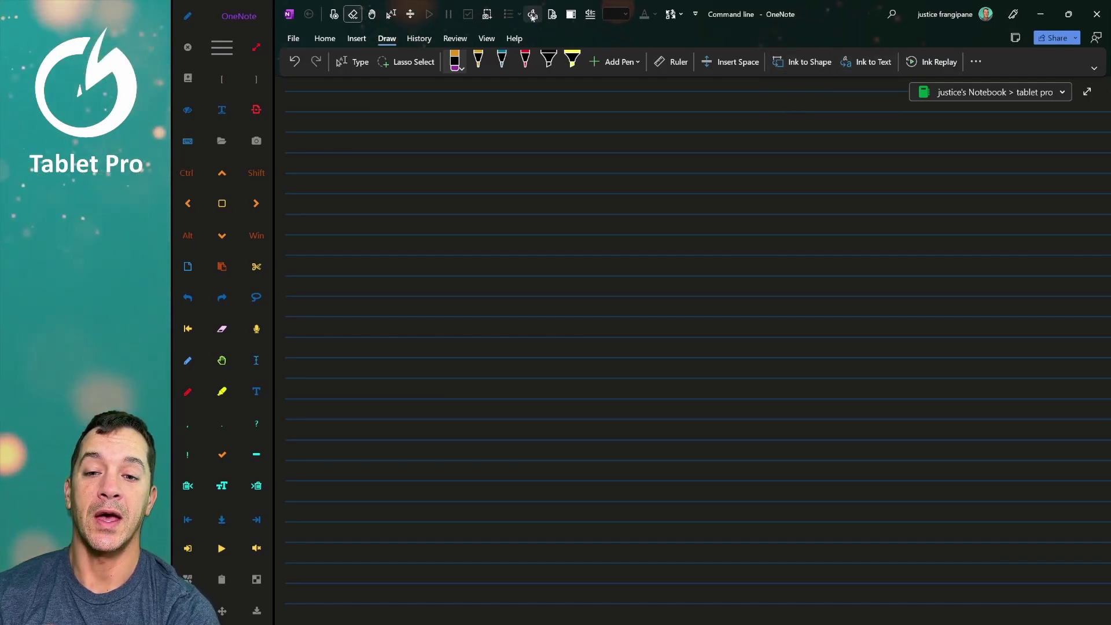
# Remove Ink to Text and Insert Space from the Draw ribbon
pyautogui.rightClick(872, 67)
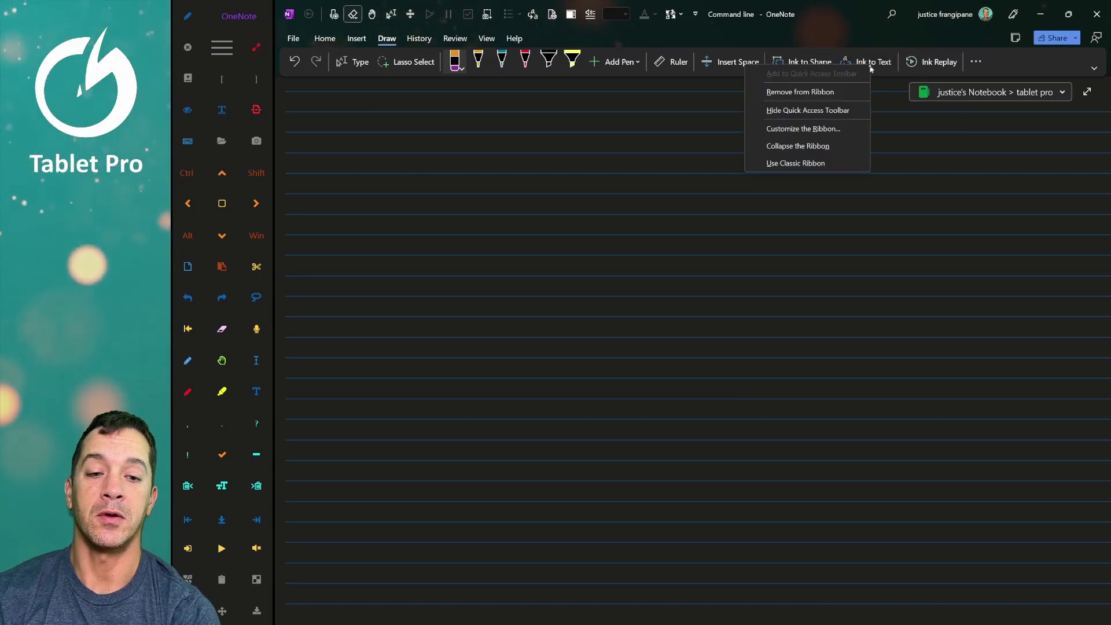
pyautogui.click(822, 89)
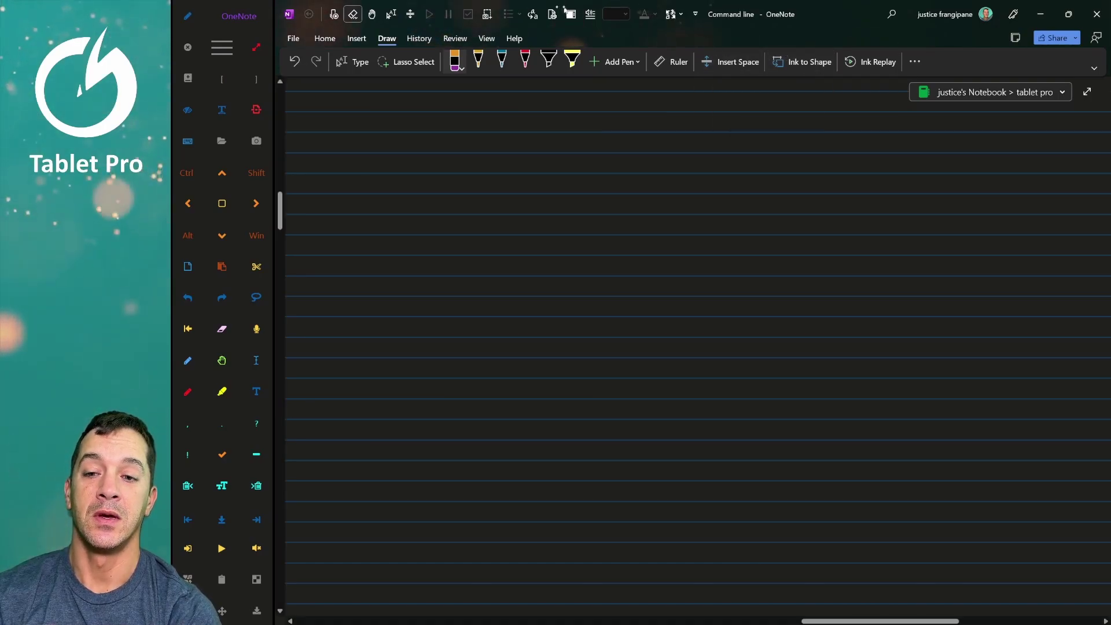
pyautogui.rightClick(733, 62)
pyautogui.click(697, 88)
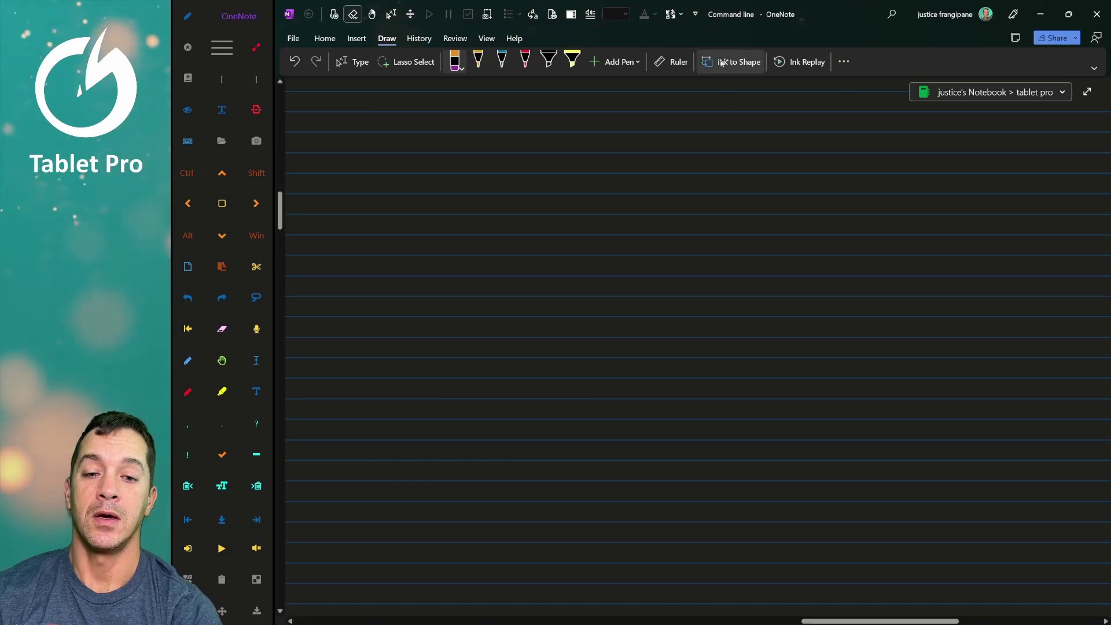
# After checking Insert and Home, drop Hide Page Title from the View tab and return to Draw
pyautogui.click(355, 39)
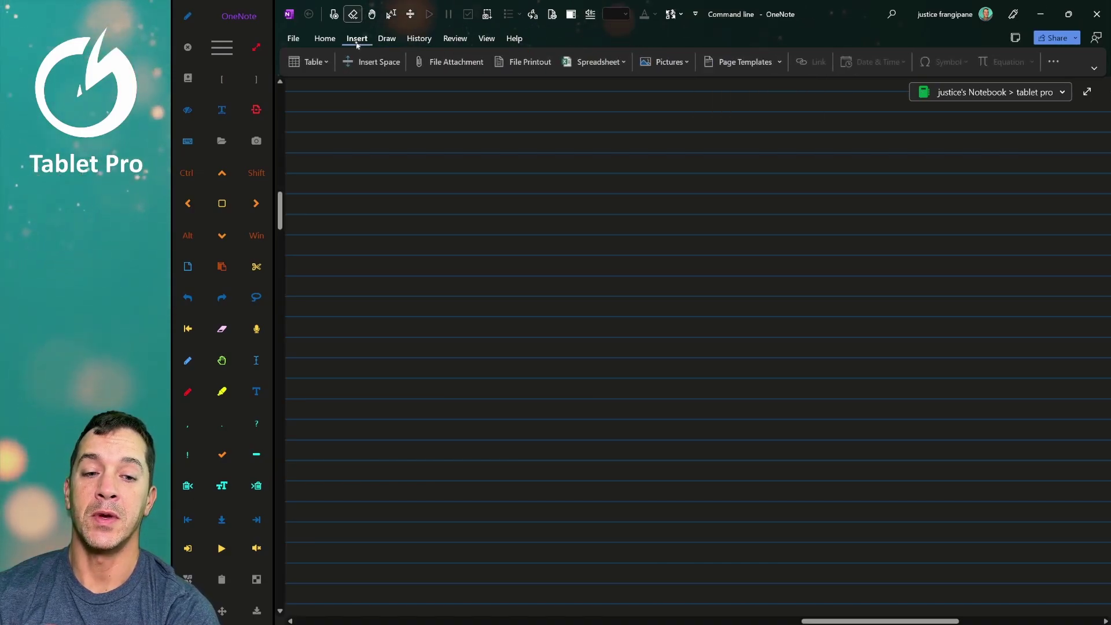
pyautogui.click(332, 44)
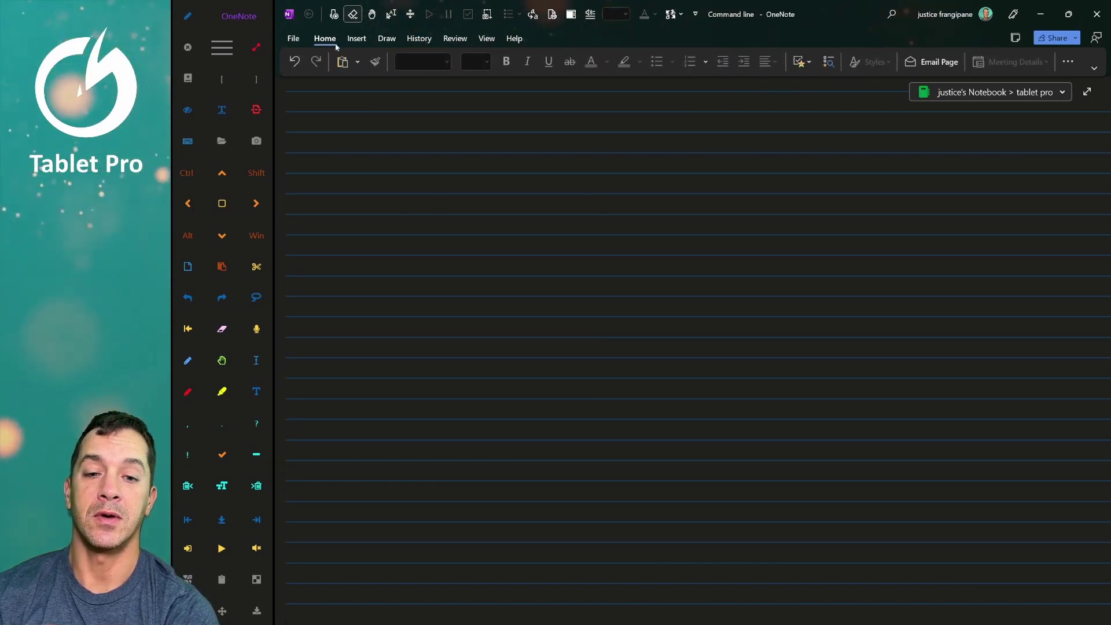
pyautogui.click(478, 42)
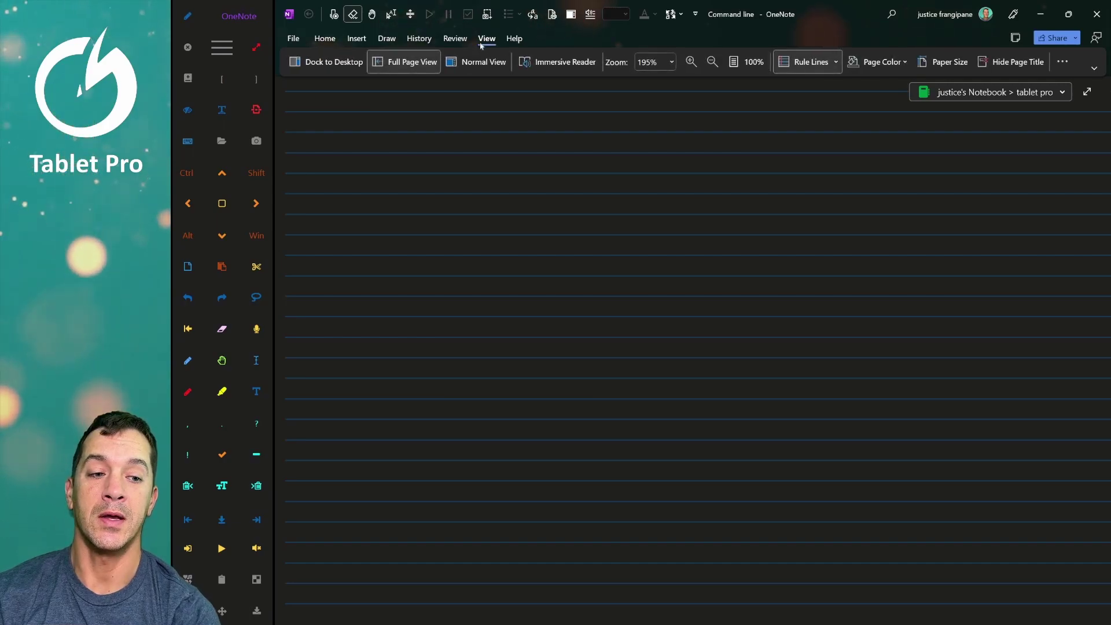
pyautogui.rightClick(1011, 63)
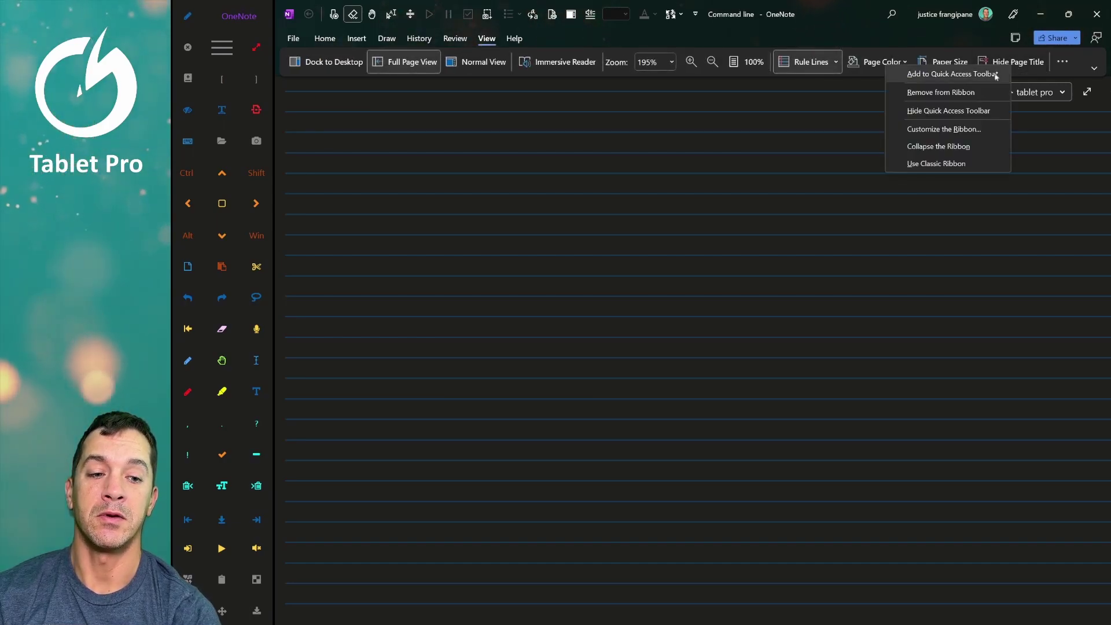
pyautogui.click(956, 93)
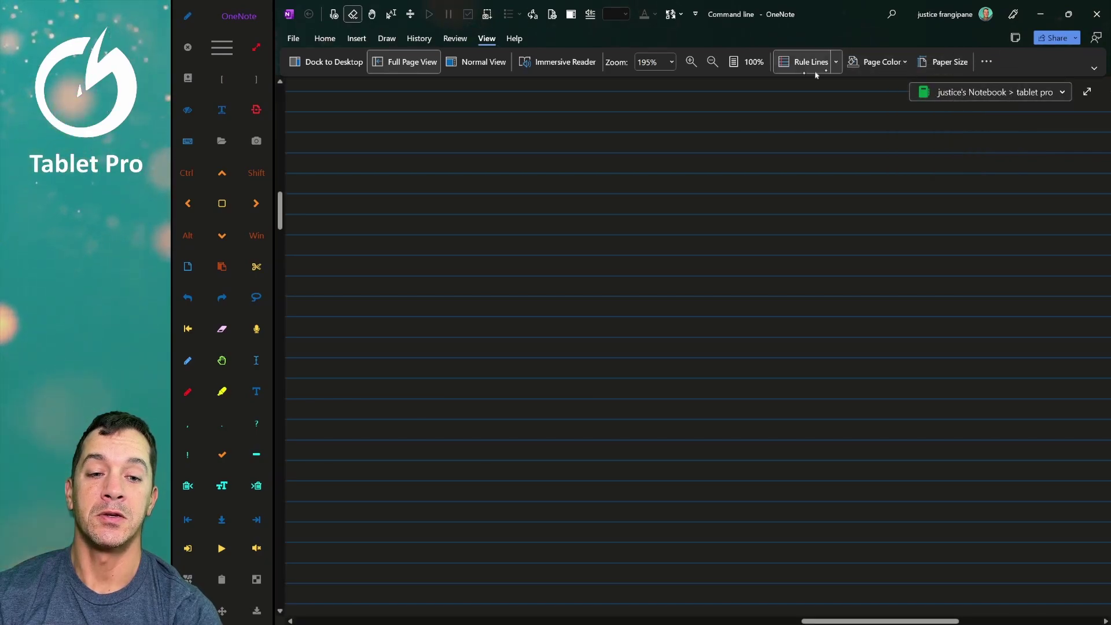
pyautogui.click(446, 40)
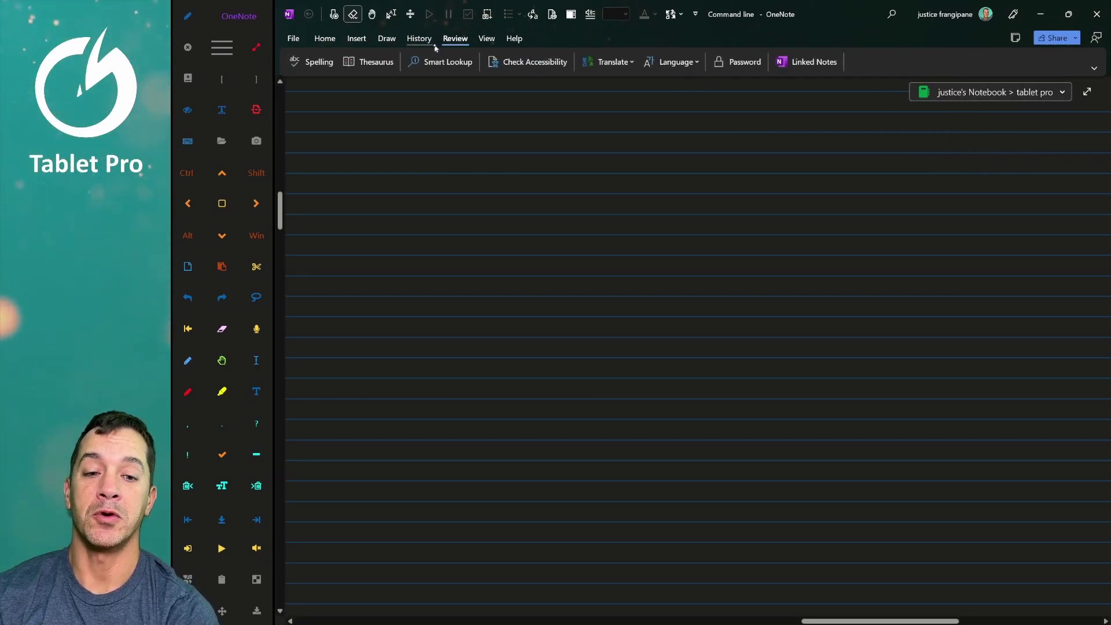
pyautogui.click(421, 41)
pyautogui.click(386, 40)
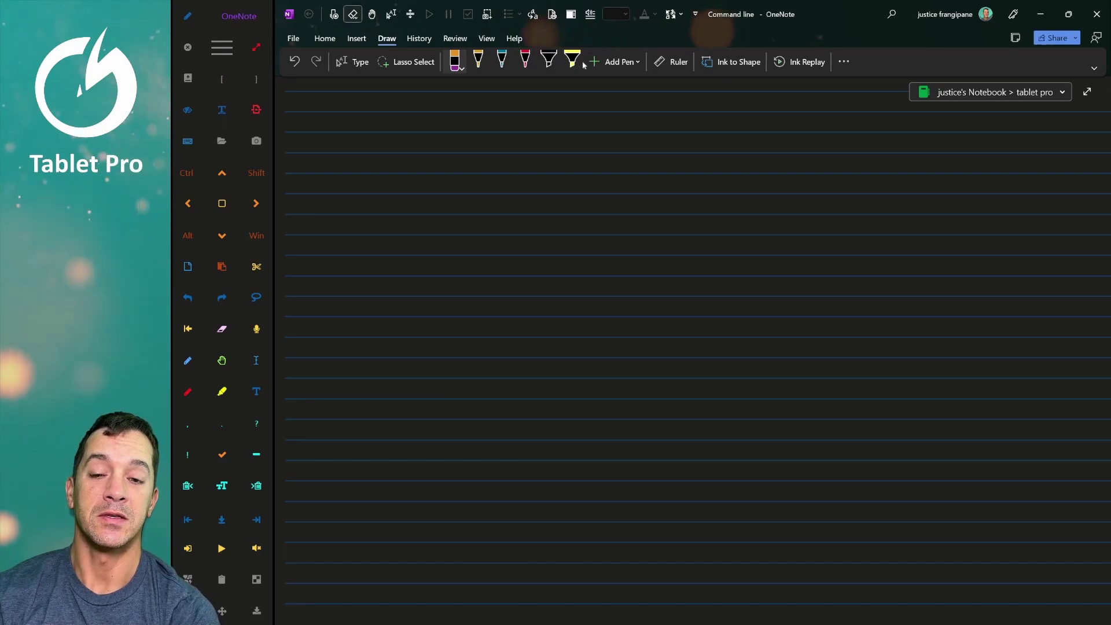
# Close the Add Pen dropdown and select the red pen
pyautogui.click(621, 64)
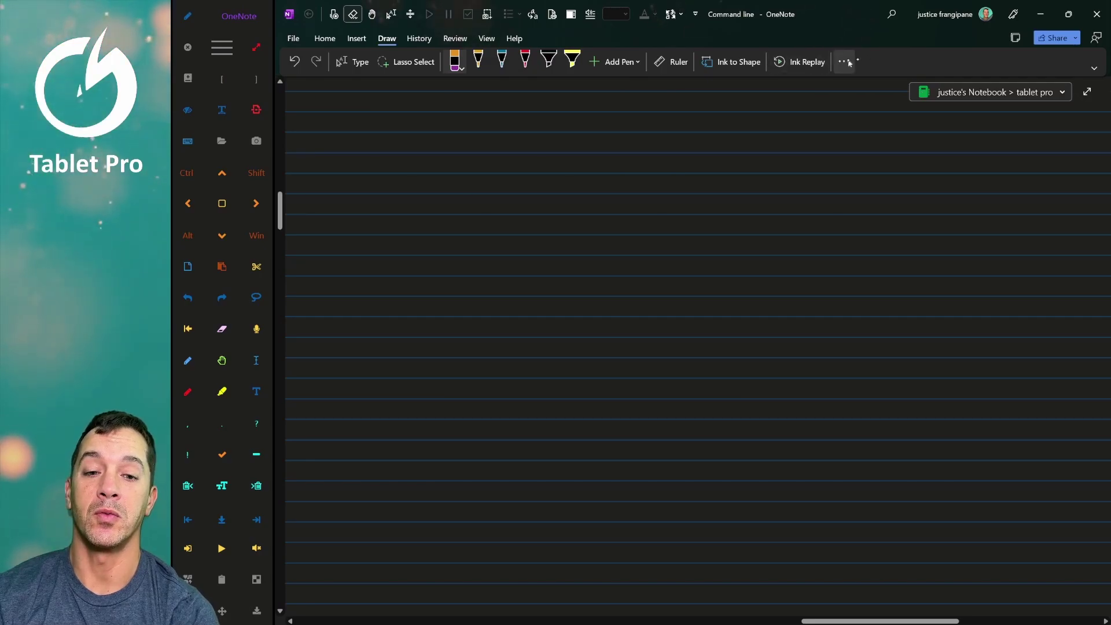
pyautogui.click(187, 392)
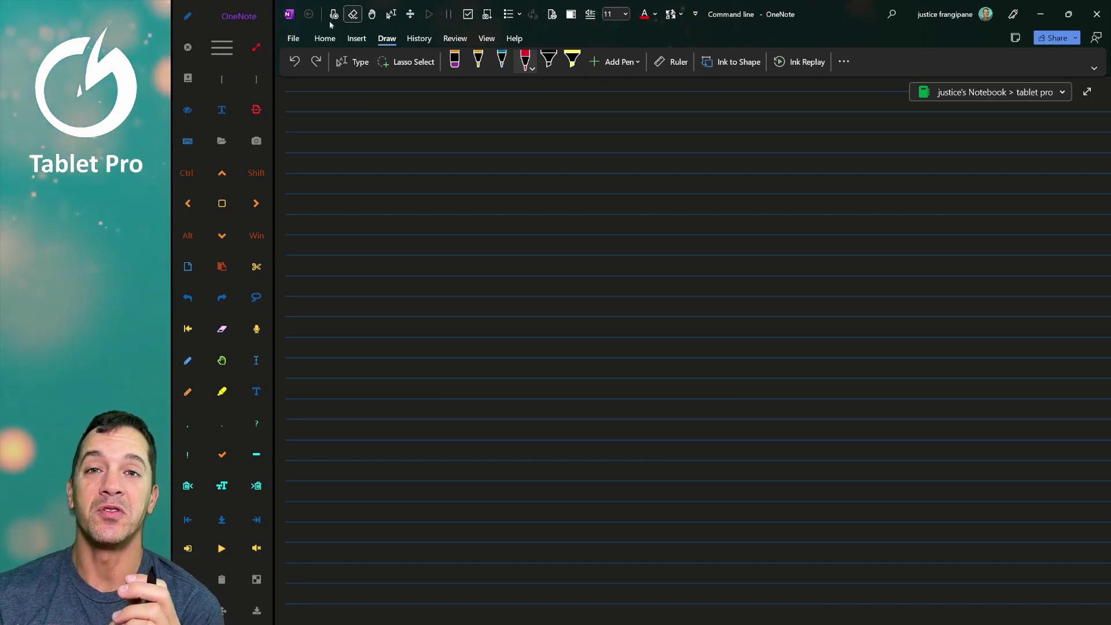
# Change the reload Artist Pad button's tooltip to 'hide taskbar' by dictation and apply it
pyautogui.click(391, 14)
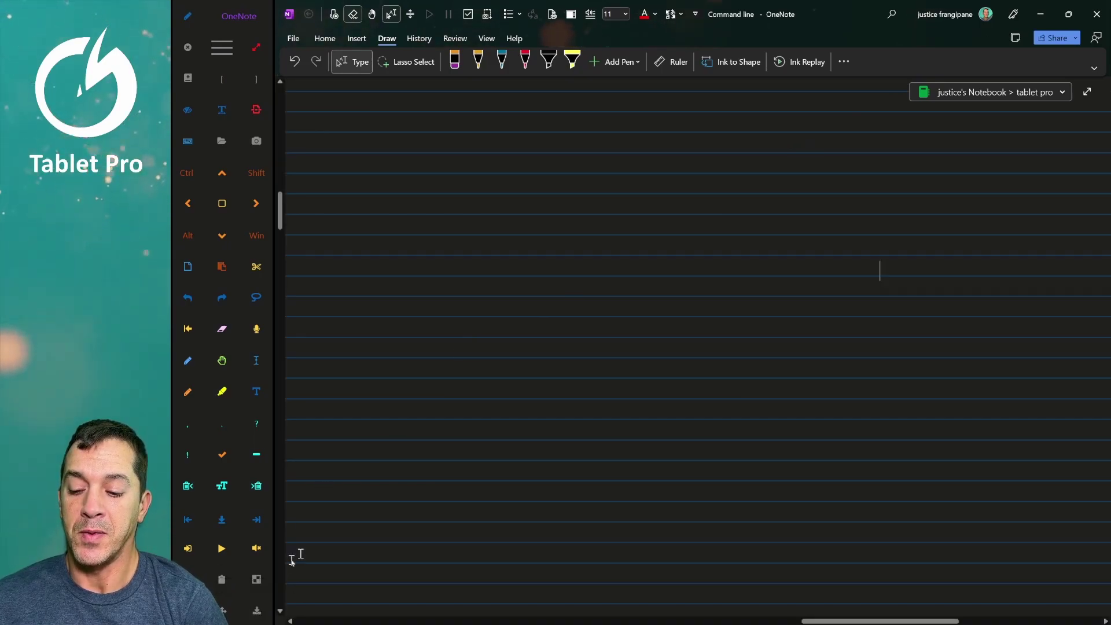
pyautogui.moveTo(556, 612)
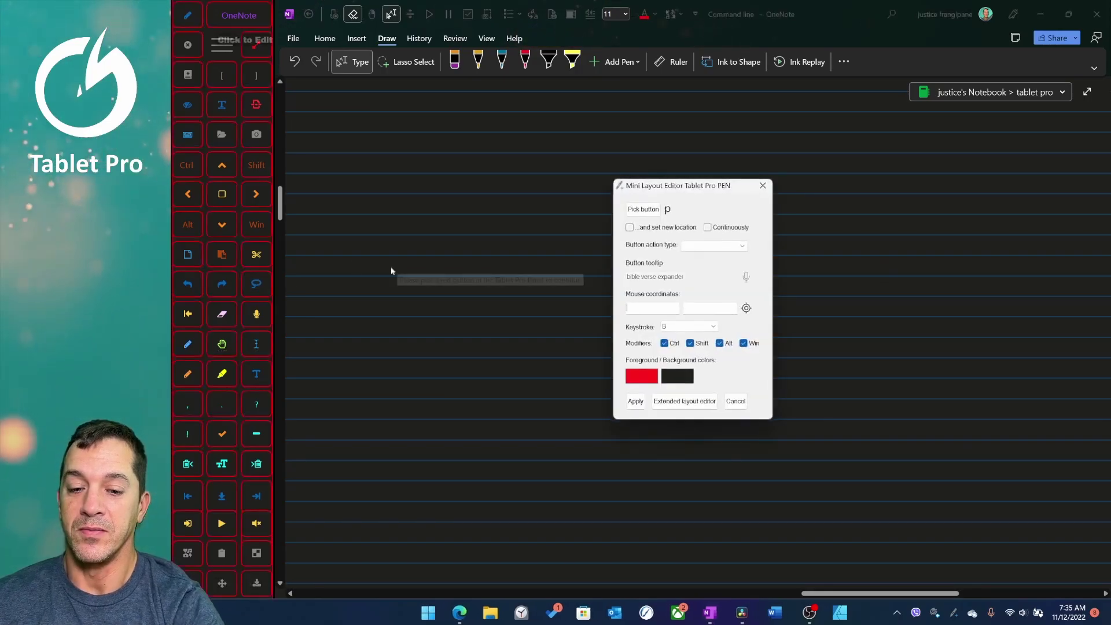
pyautogui.click(391, 270)
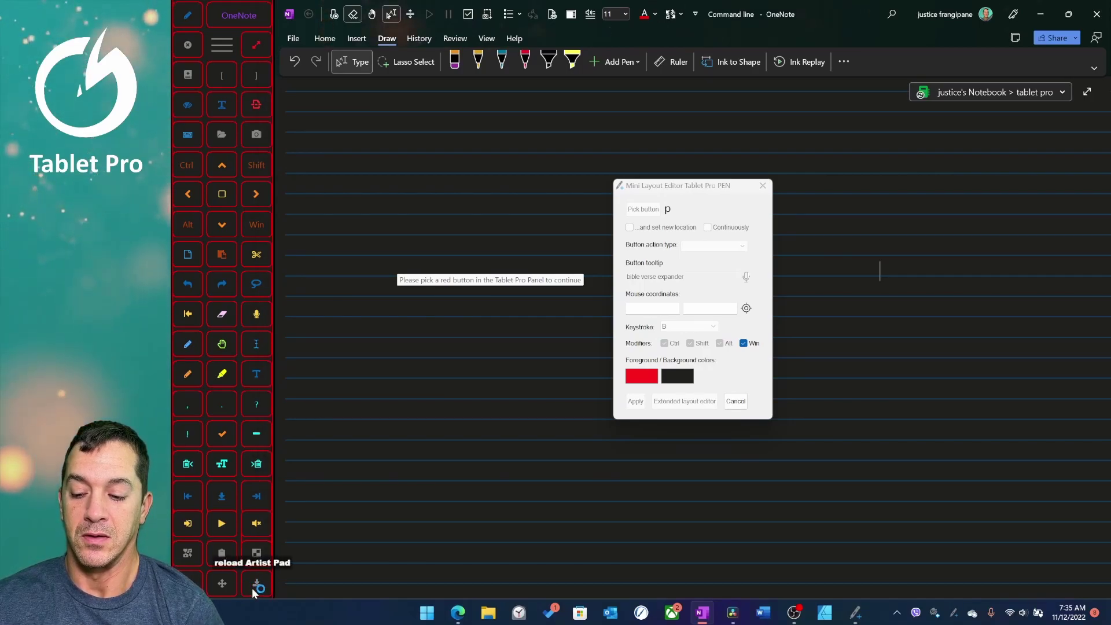
pyautogui.click(253, 587)
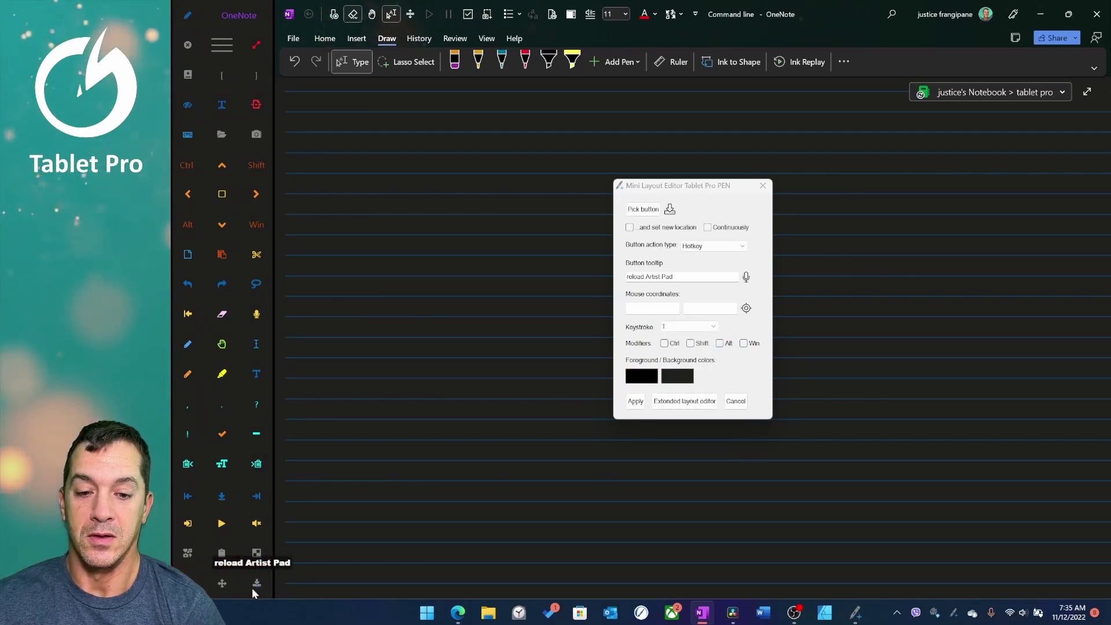
pyautogui.click(746, 277)
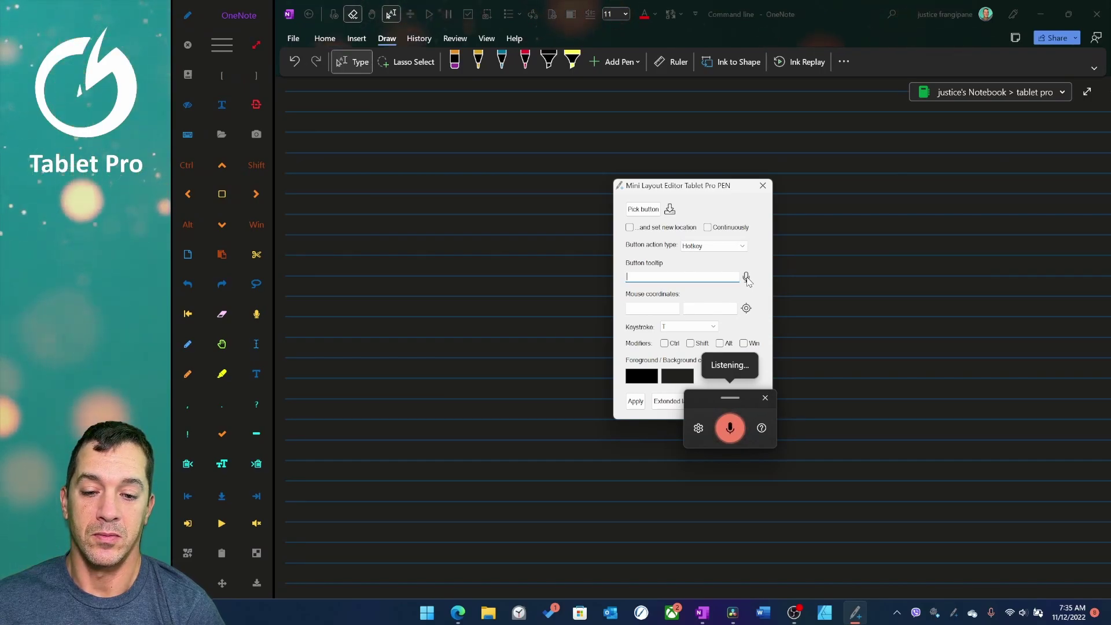
pyautogui.click(764, 397)
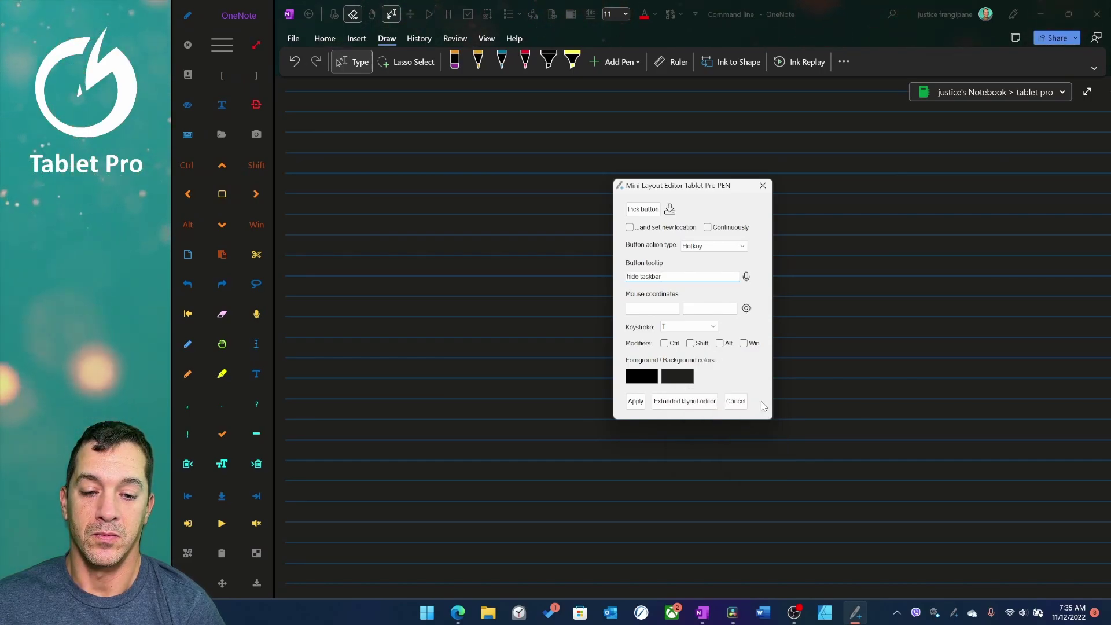
pyautogui.click(634, 401)
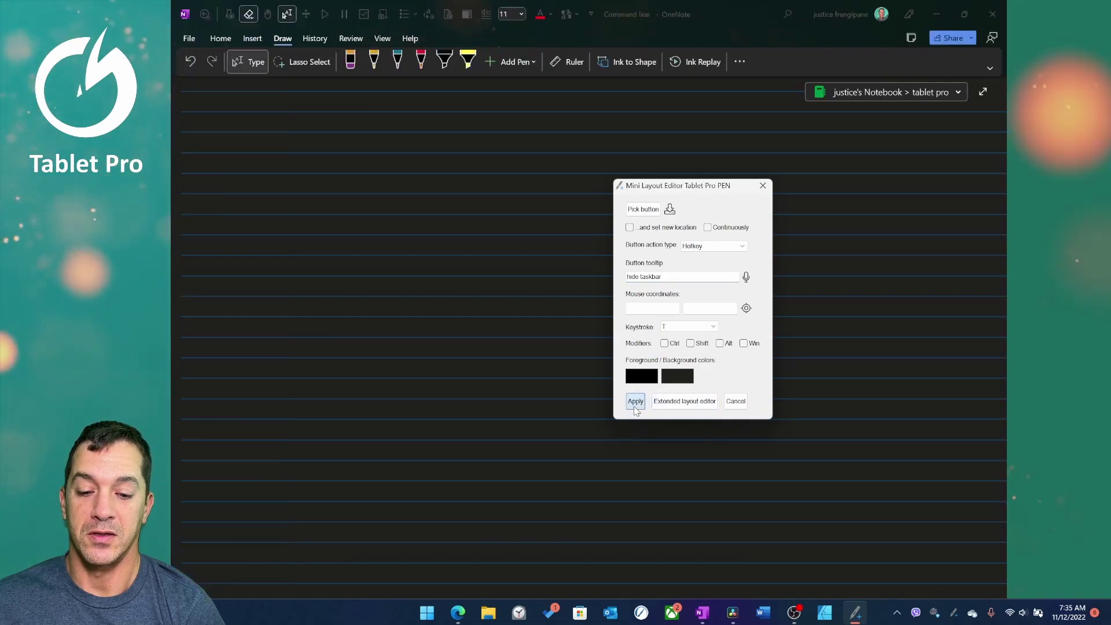
pyautogui.click(762, 185)
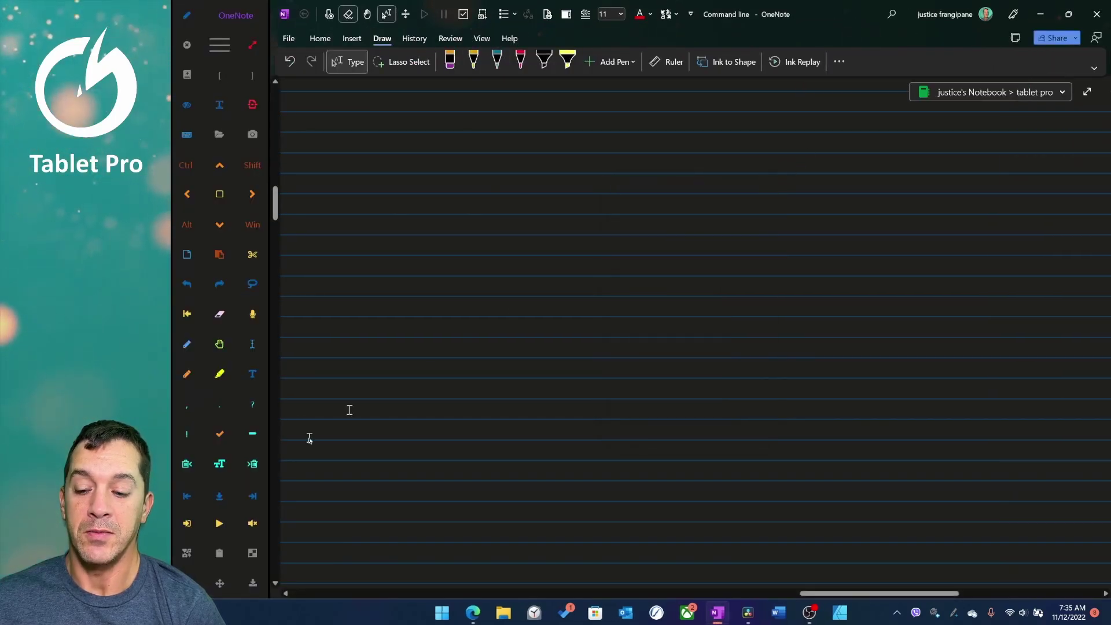
# Press the relabelled 'hide taskbar' panel button to toggle the Windows taskbar
pyautogui.click(252, 583)
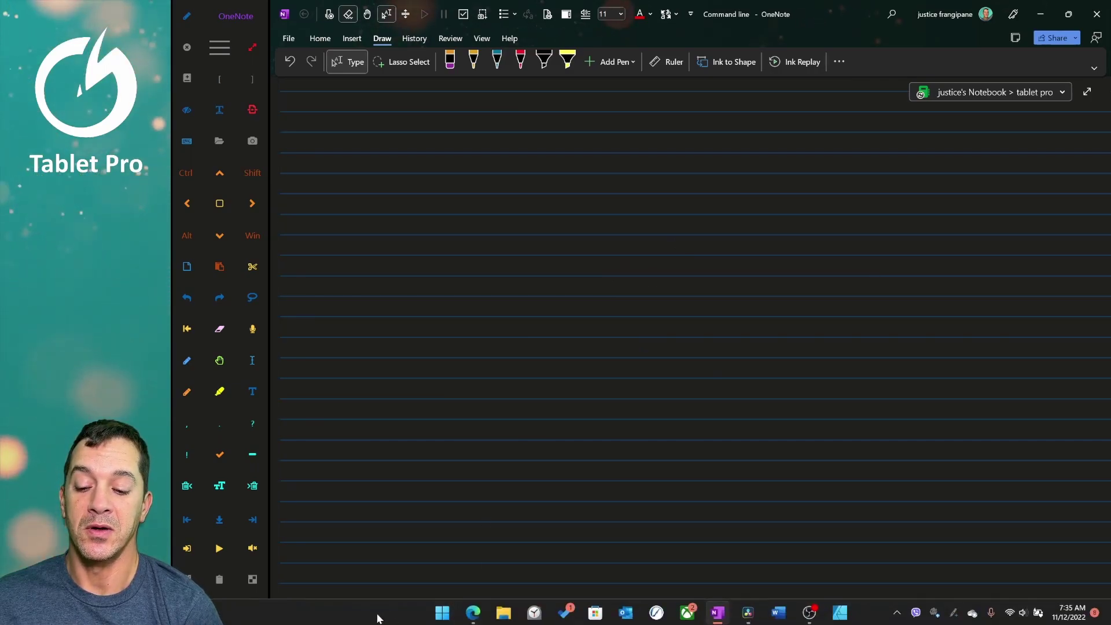
pyautogui.rightClick(377, 618)
pyautogui.click(428, 603)
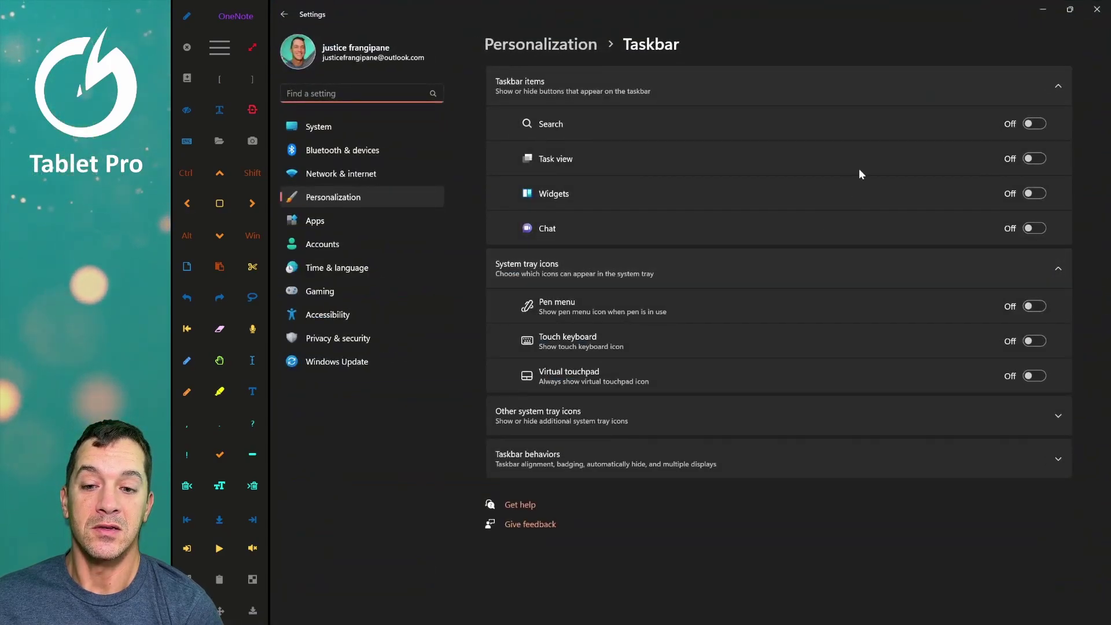
pyautogui.click(787, 451)
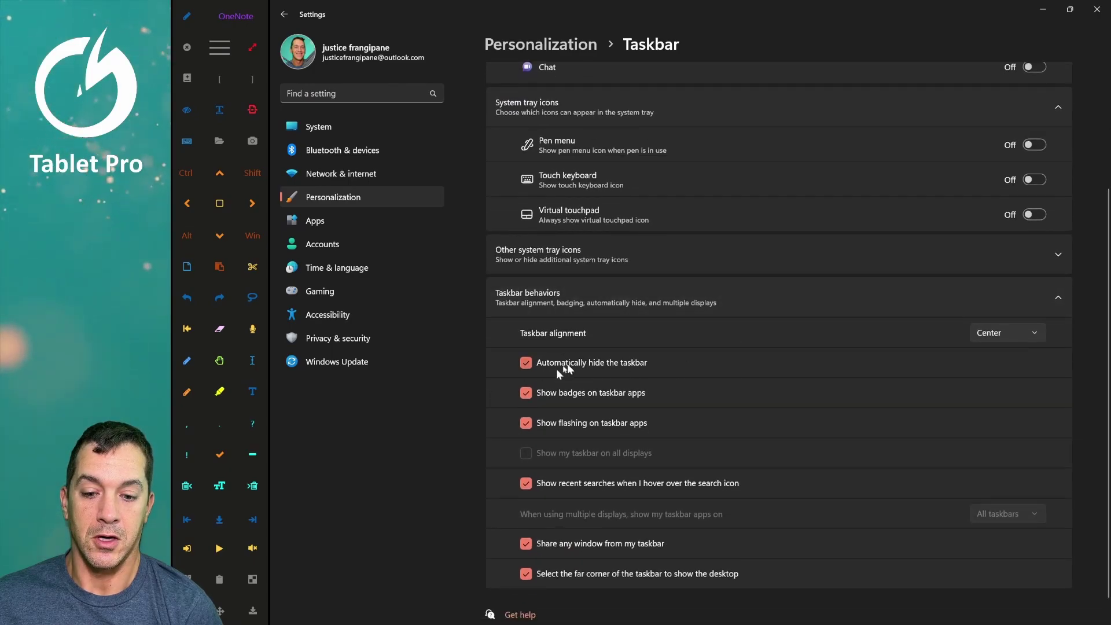
pyautogui.click(1098, 17)
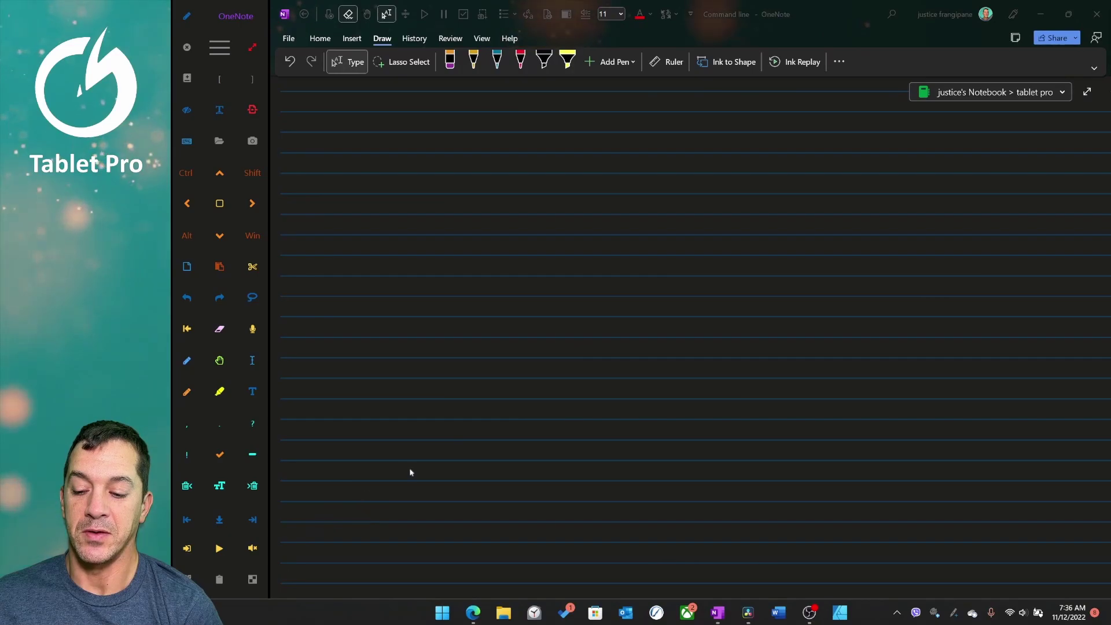
# Select the red pen on OneNote's Draw ribbon again
pyautogui.click(525, 58)
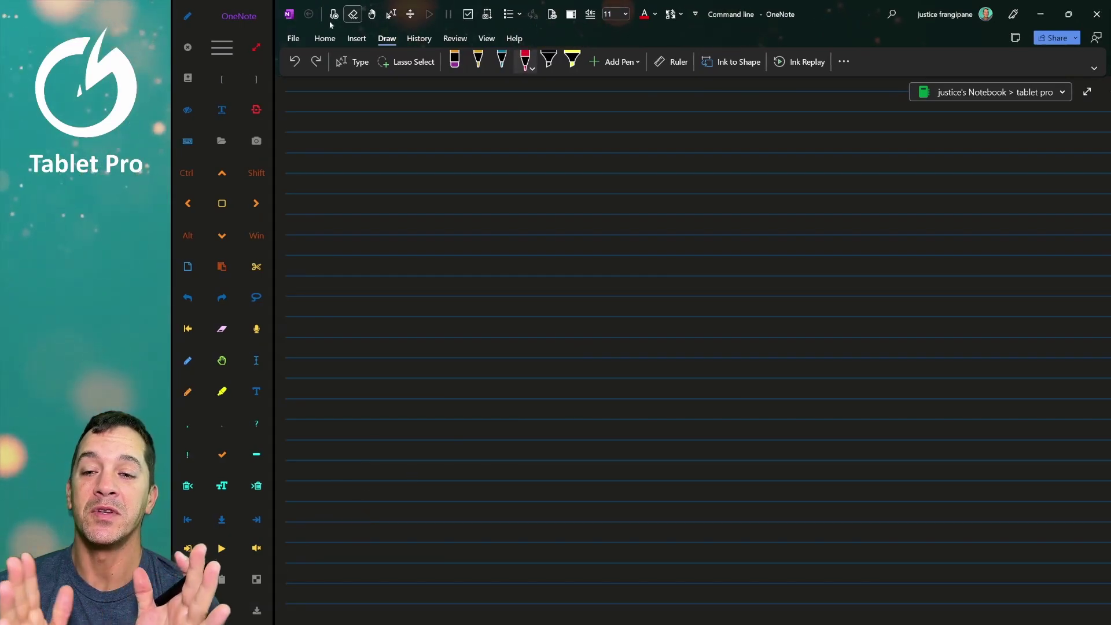